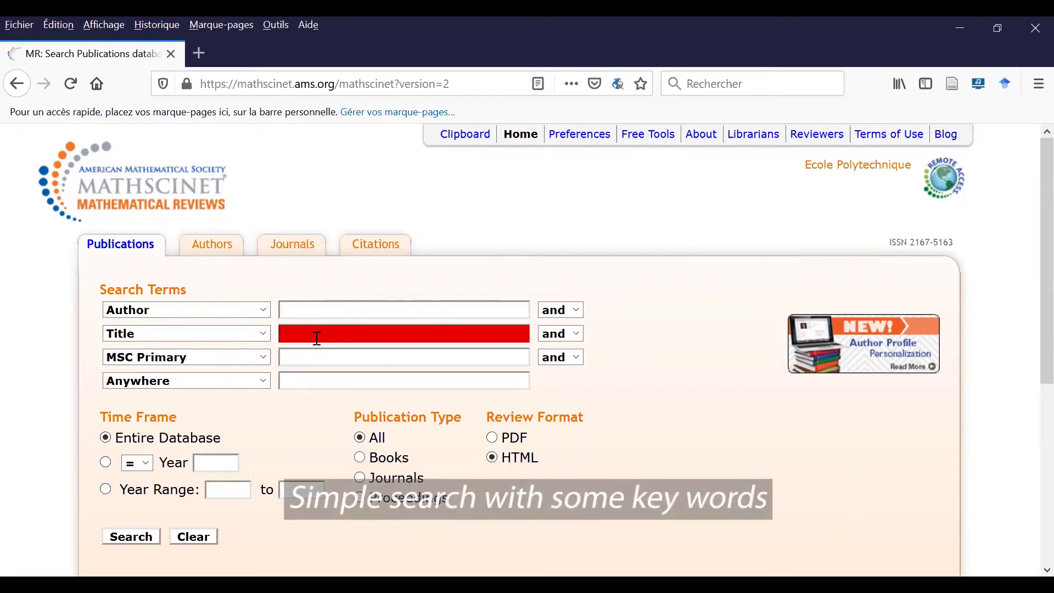
# Step: Search publication titles for 'equation and diffusion' within years 2015–2020, yielding 3,206 results
pyautogui.click(316, 335)
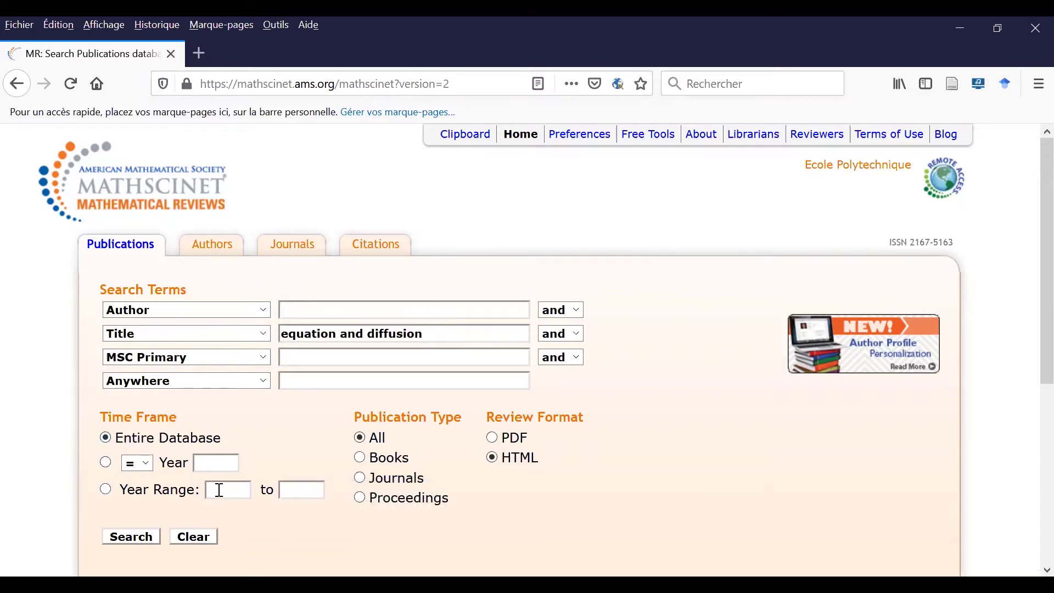
pyautogui.click(218, 490)
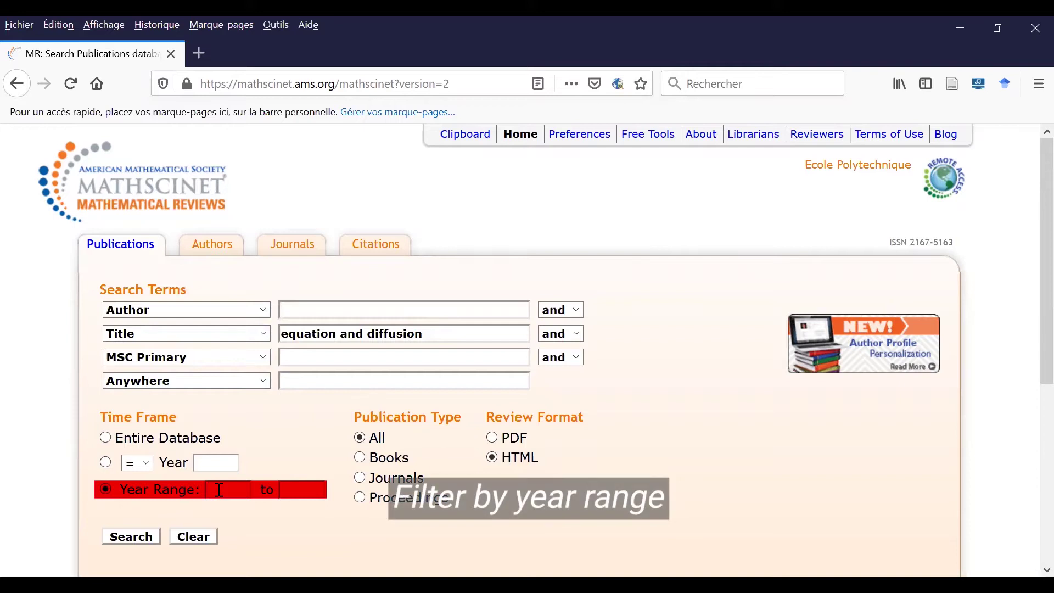
pyautogui.write('2015')
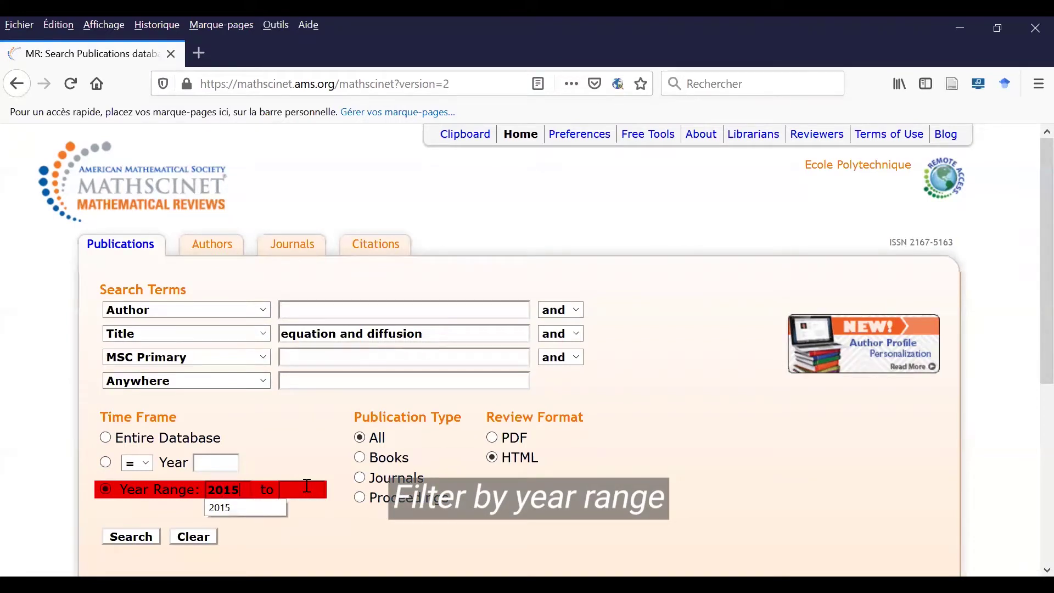
pyautogui.click(307, 489)
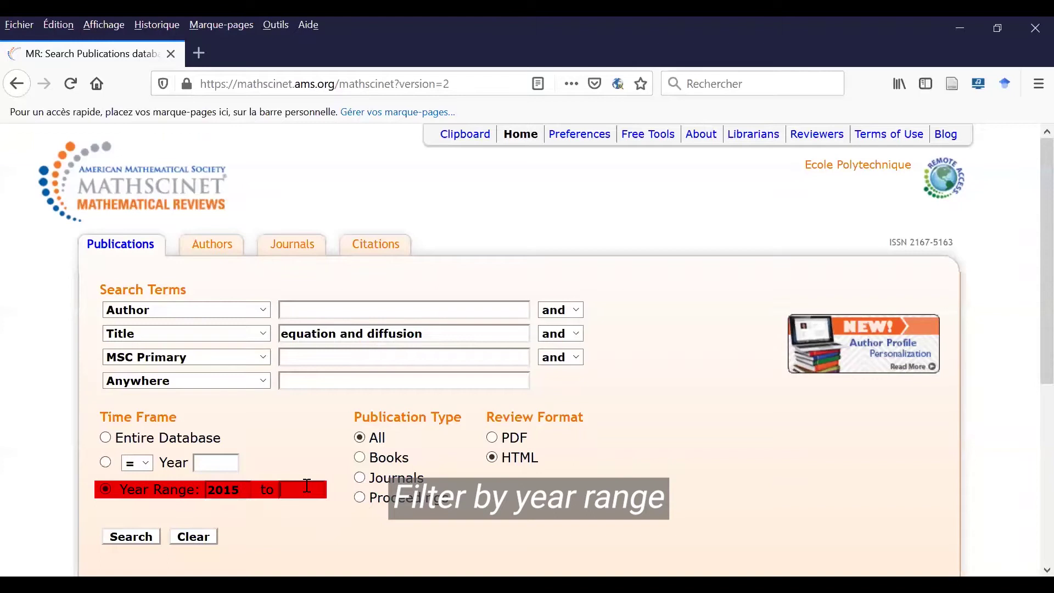
pyautogui.write('2020')
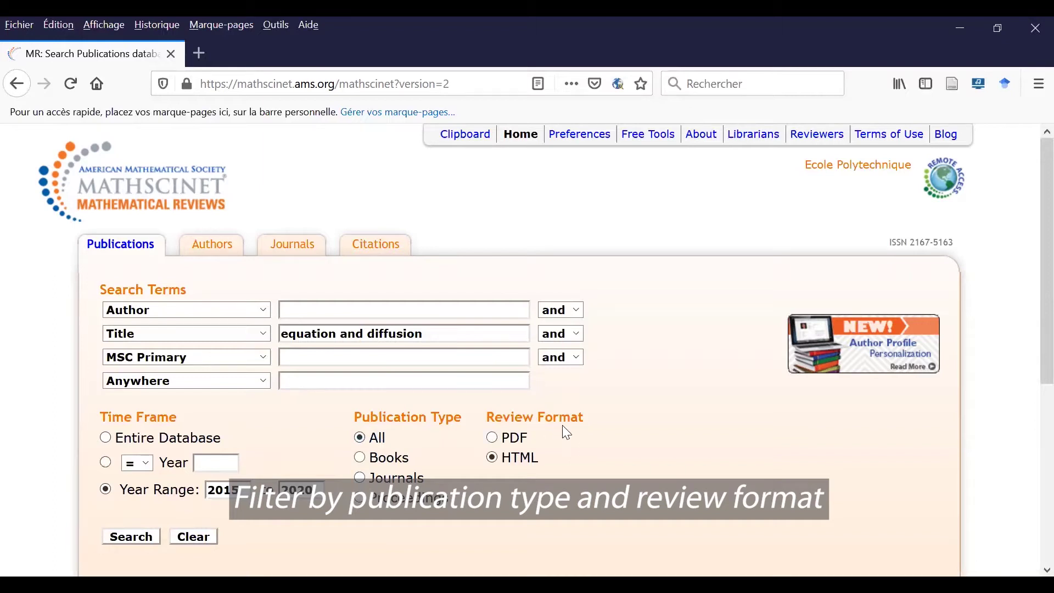
pyautogui.click(131, 535)
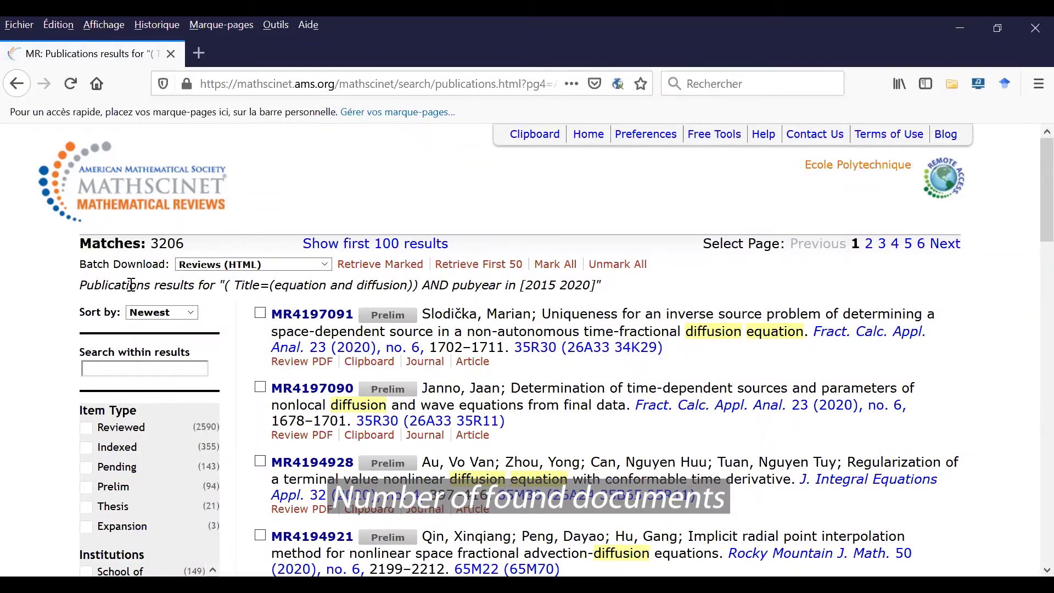
pyautogui.scroll(-1, 28, 351)
pyautogui.scroll(-1, 27, 352)
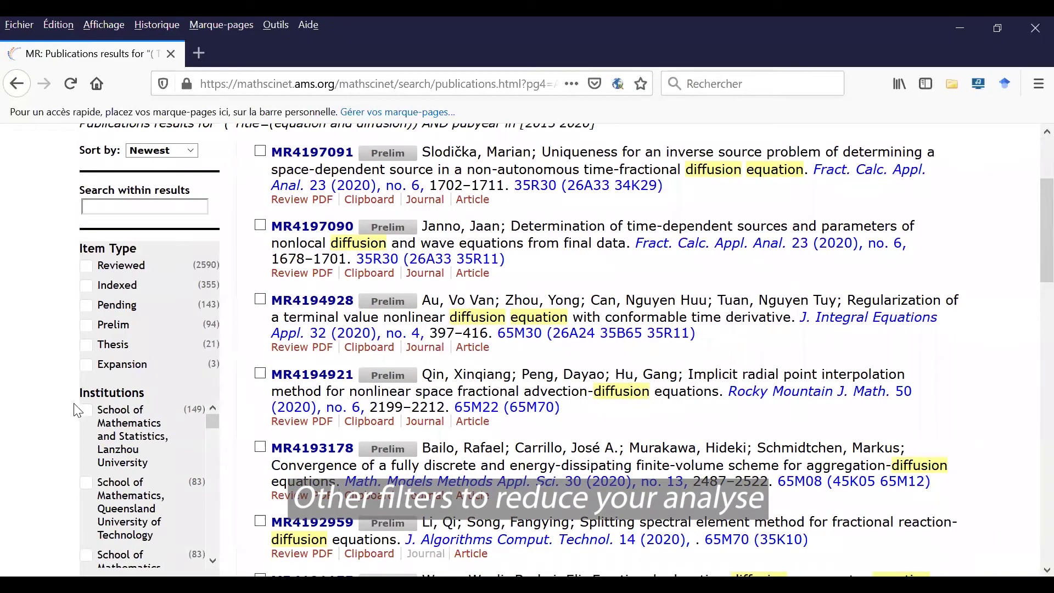
pyautogui.scroll(-1, 64, 428)
pyautogui.scroll(-3, 65, 428)
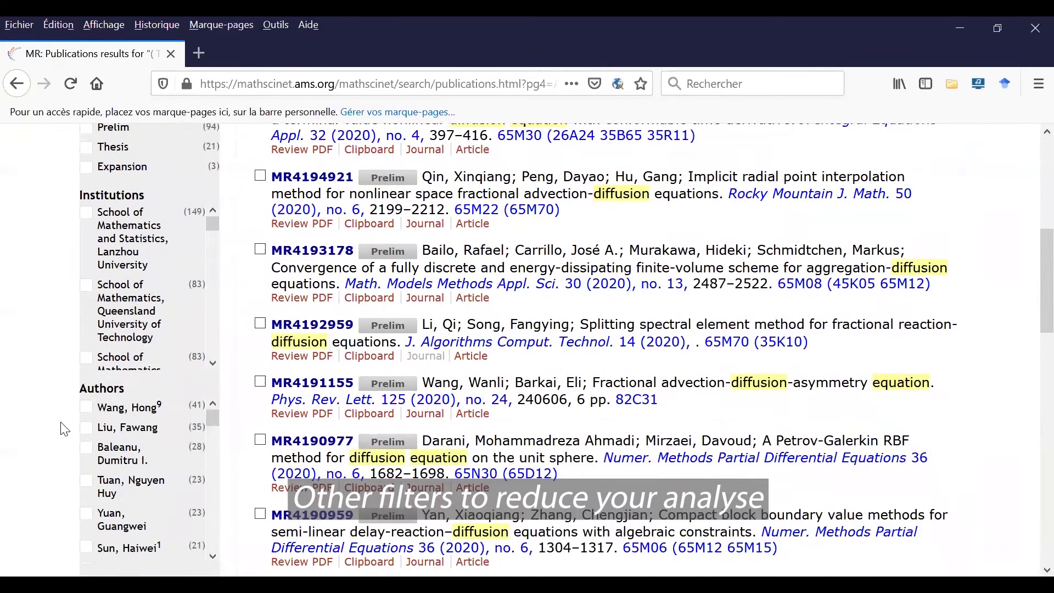
pyautogui.scroll(-2, 39, 473)
pyautogui.scroll(-1, 39, 474)
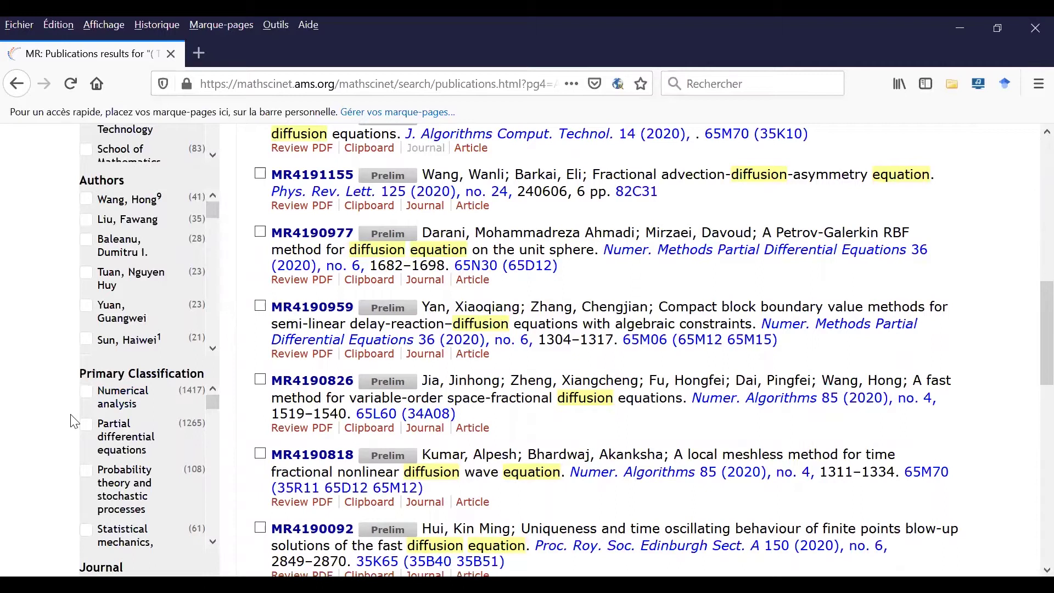
pyautogui.scroll(3, 74, 421)
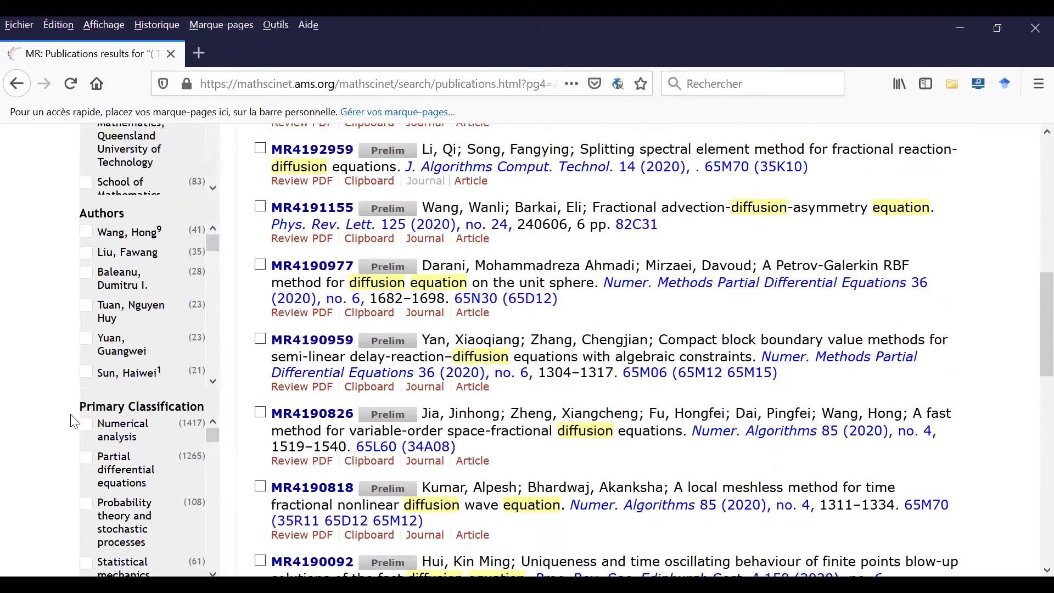
pyautogui.scroll(3, 74, 422)
pyautogui.scroll(3, 74, 371)
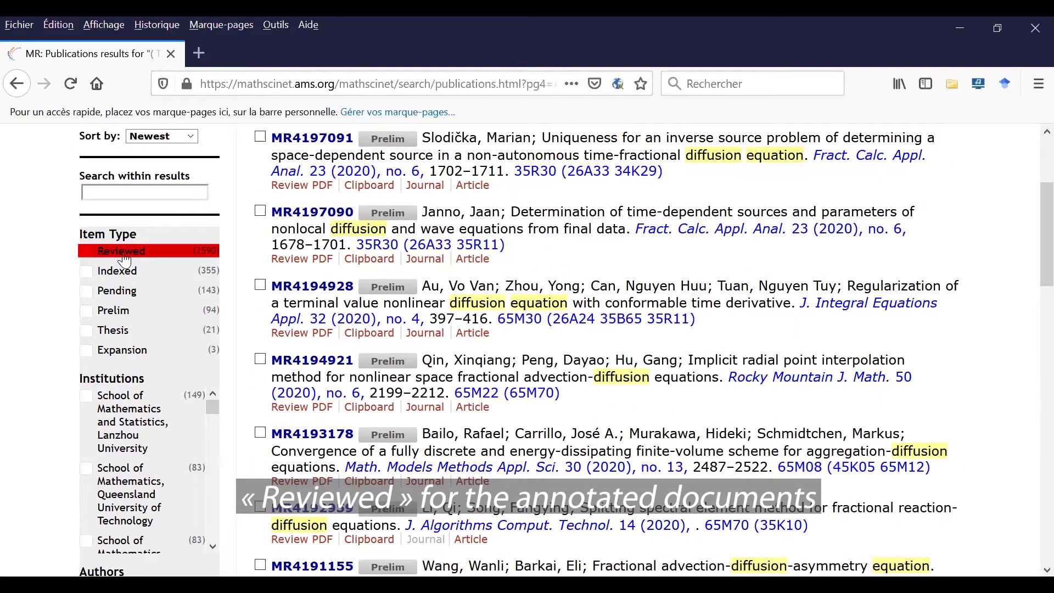
# Step: Filter results to the 2590 Reviewed items, then view the clipboard holding the parareal paper
pyautogui.click(116, 252)
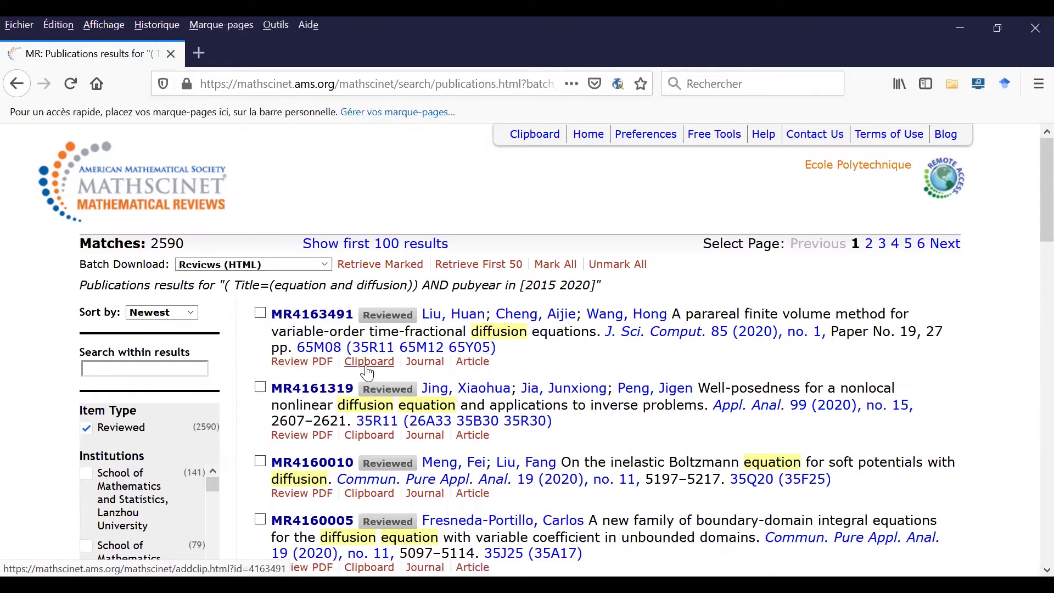
pyautogui.click(535, 134)
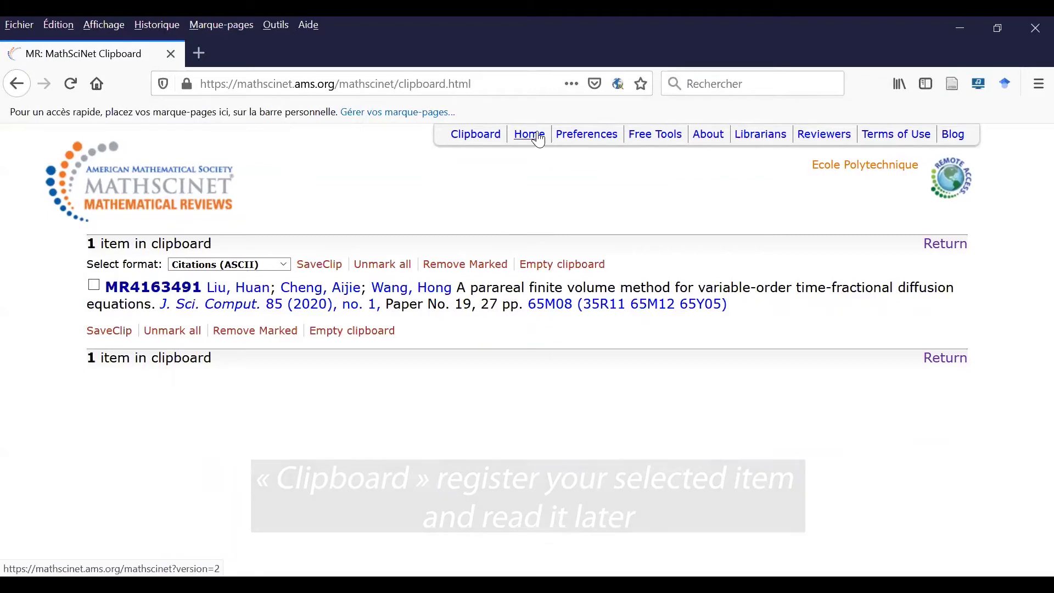
# Step: From Home, search Authors for 'Hilbert' and choose 'Hilbert David' from suggestions
pyautogui.click(529, 134)
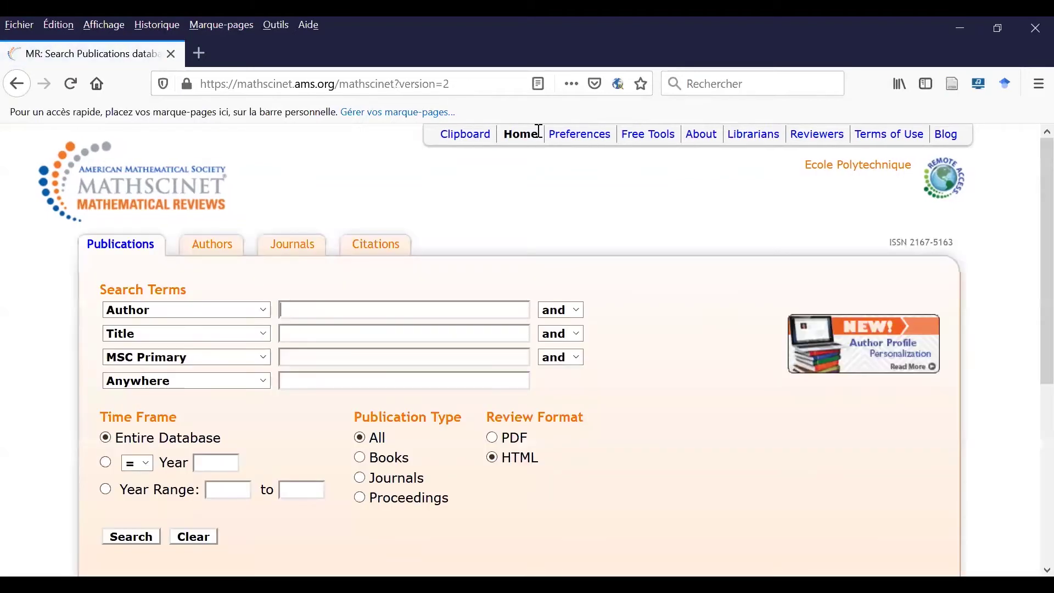
pyautogui.click(212, 244)
pyautogui.click(175, 309)
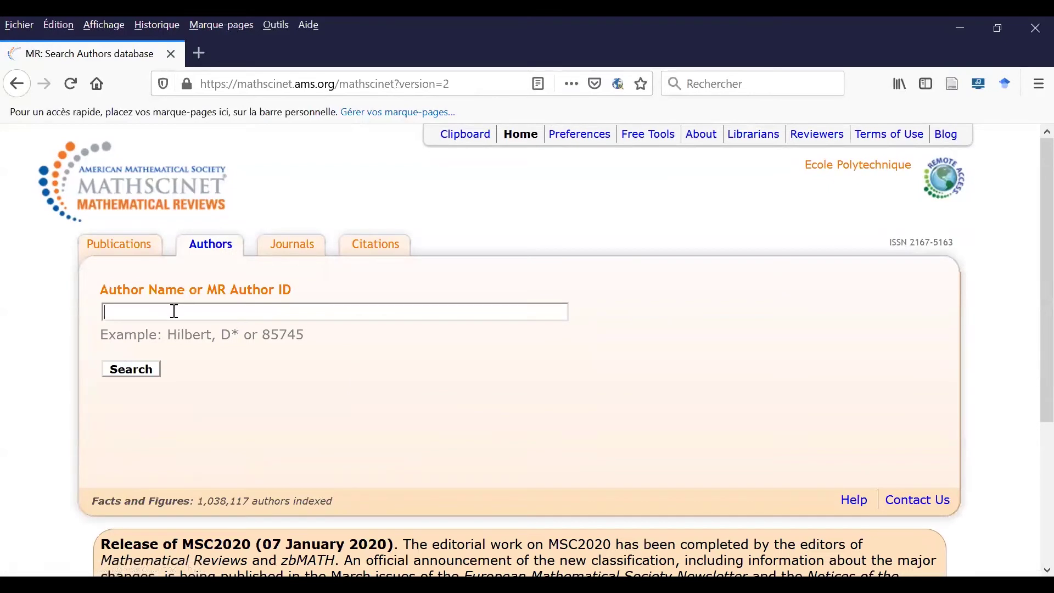
pyautogui.write('H')
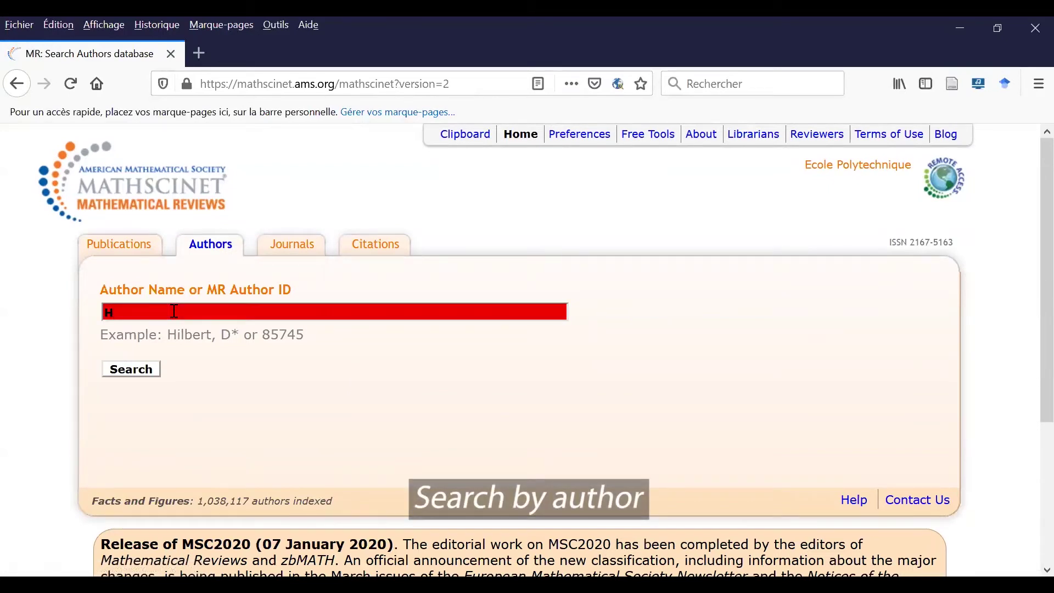
pyautogui.write('ilbert')
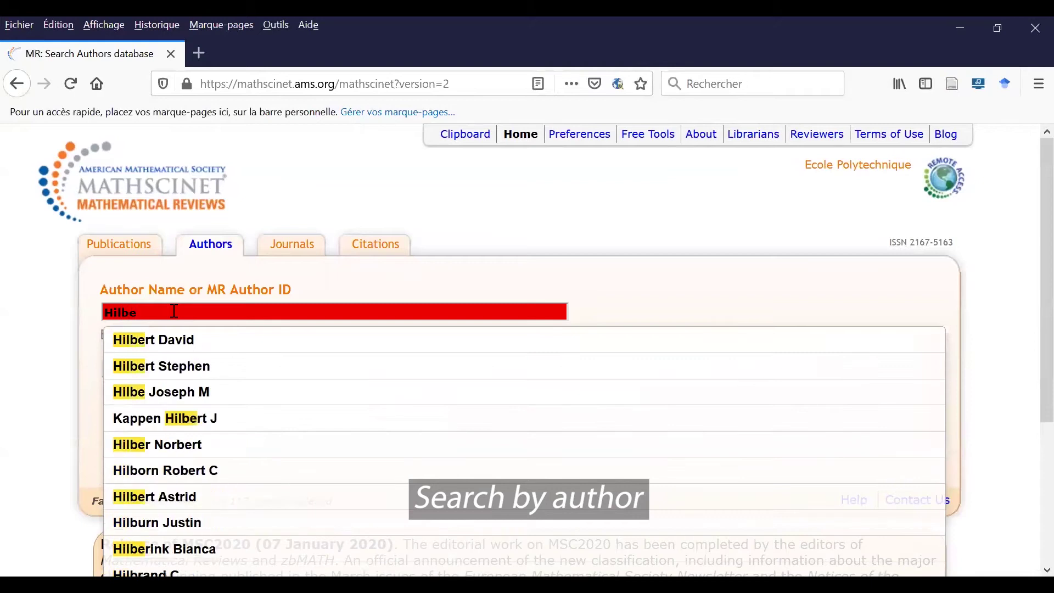
pyautogui.click(154, 340)
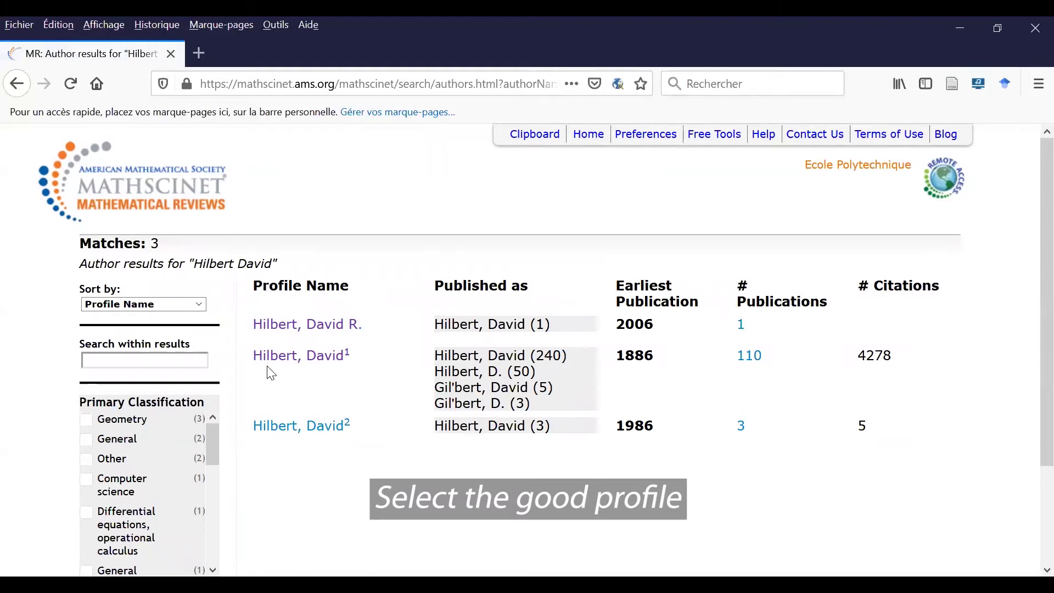
# Step: Open the 'Hilbert, David¹' profile listing 110 publications and 4,278 citations
pyautogui.click(271, 357)
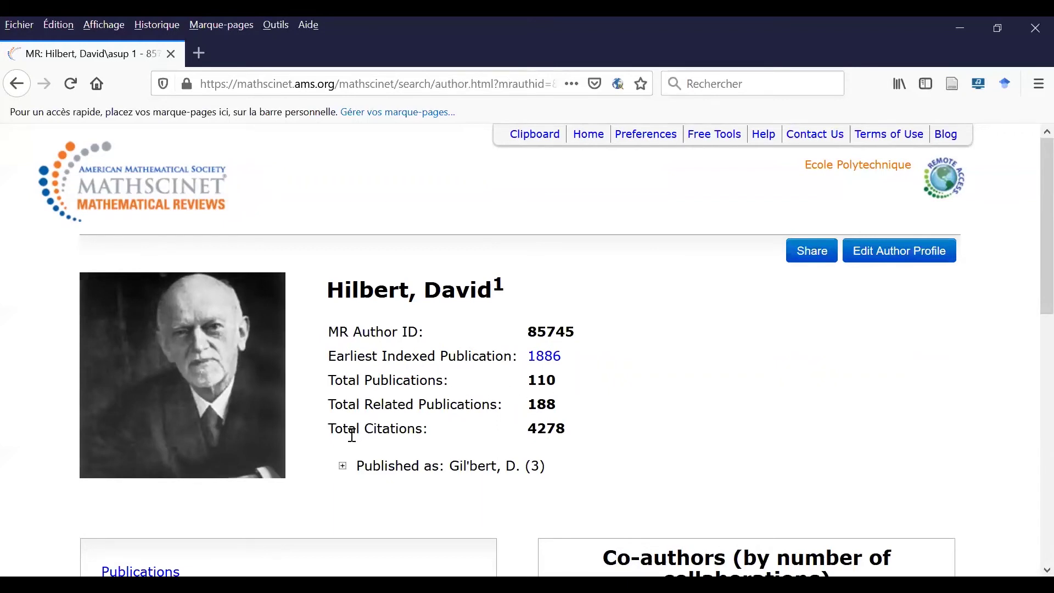
pyautogui.scroll(-3, 577, 453)
pyautogui.scroll(-2, 577, 453)
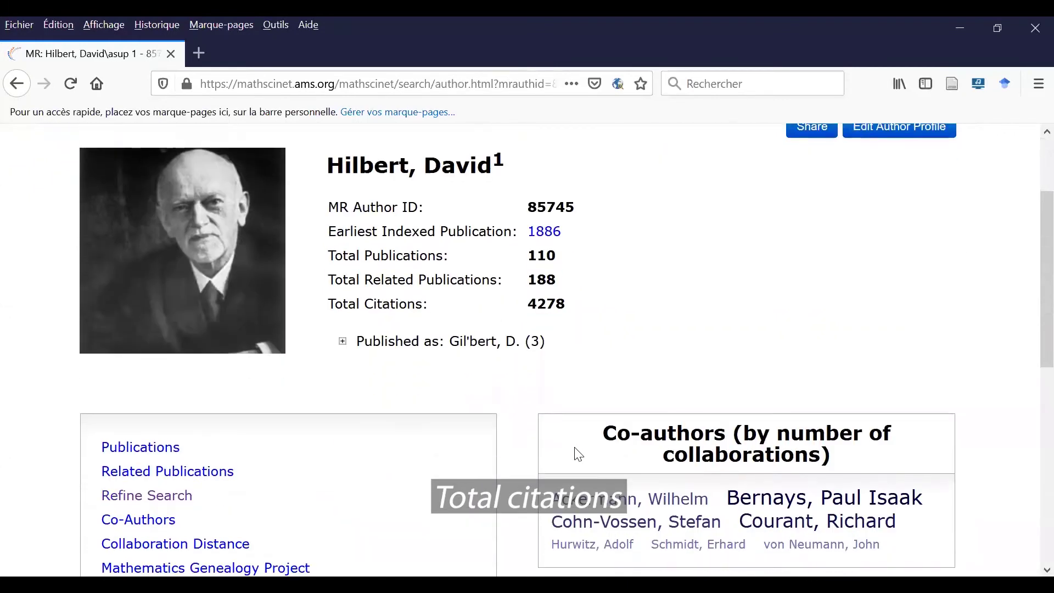
pyautogui.scroll(-3, 526, 453)
pyautogui.scroll(-1, 527, 454)
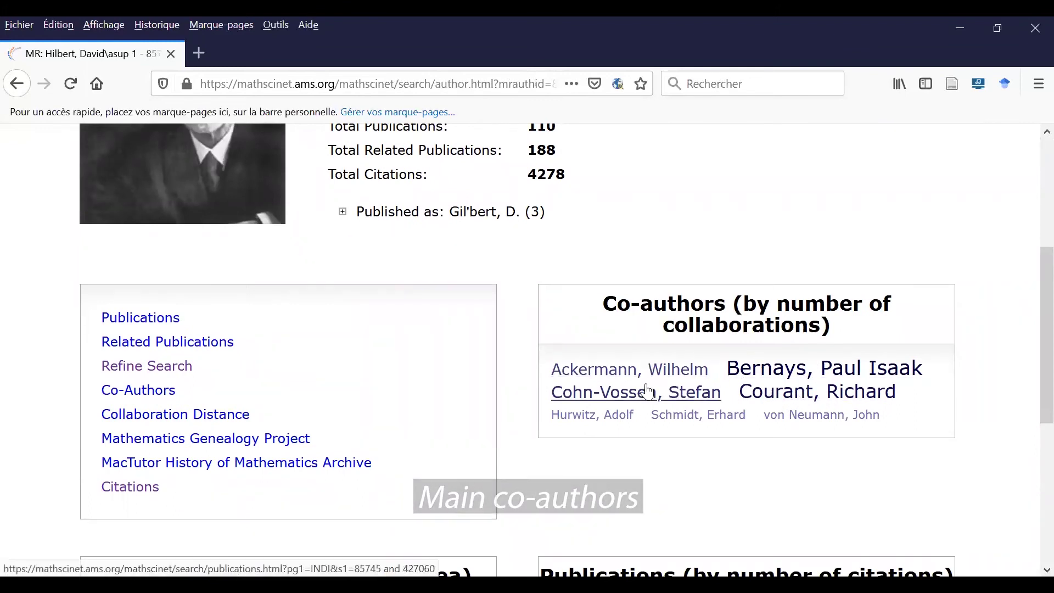
# Step: Refine Hilbert's publications to titles with EQUATION (2 matches), then return Home
pyautogui.click(160, 369)
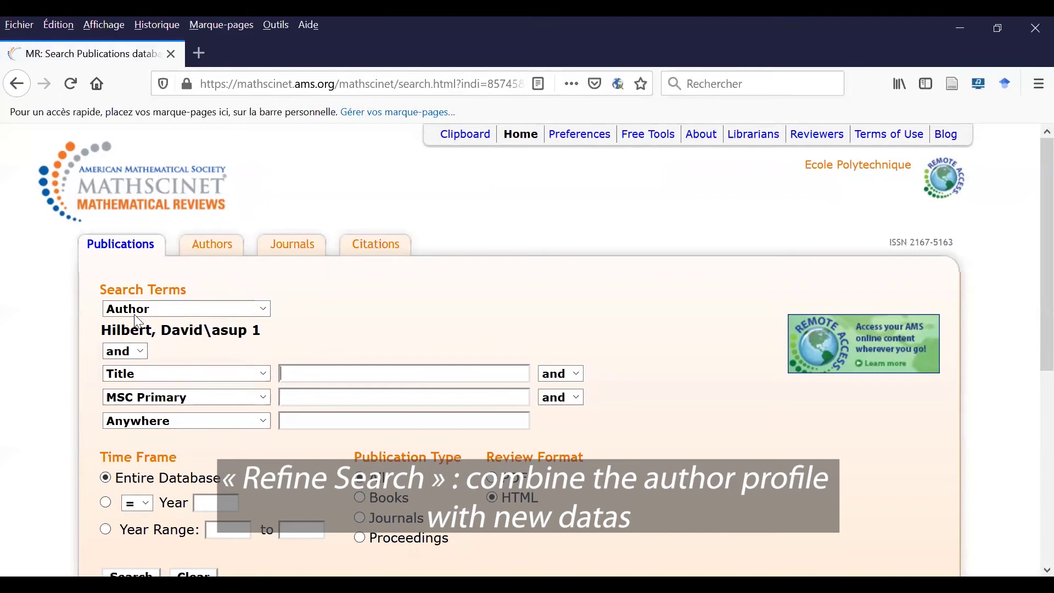
pyautogui.click(313, 375)
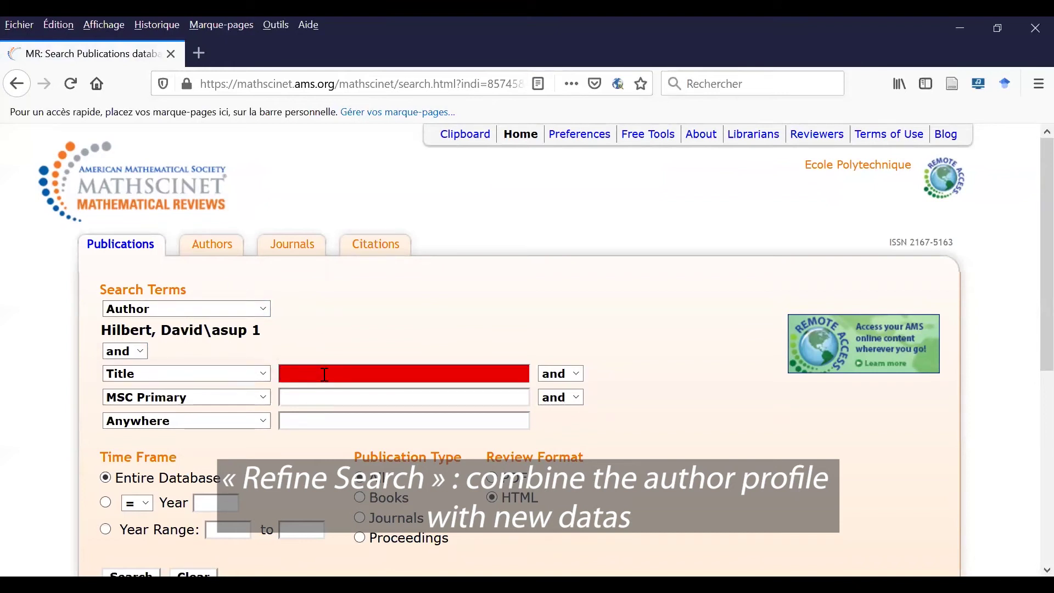
pyautogui.click(323, 375)
pyautogui.click(310, 408)
pyautogui.scroll(-1, 218, 483)
pyautogui.click(130, 518)
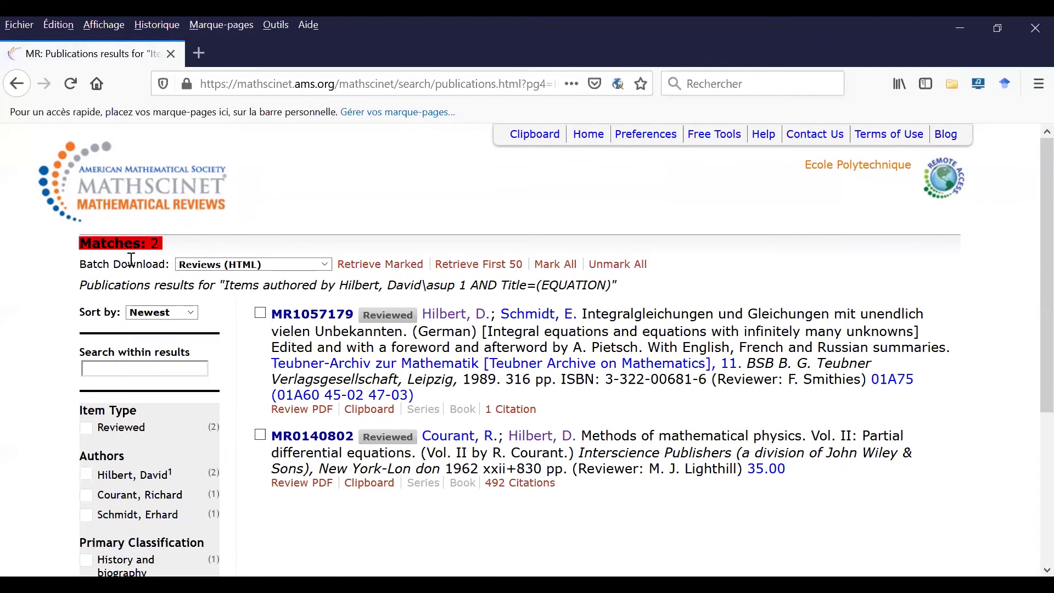
pyautogui.click(588, 134)
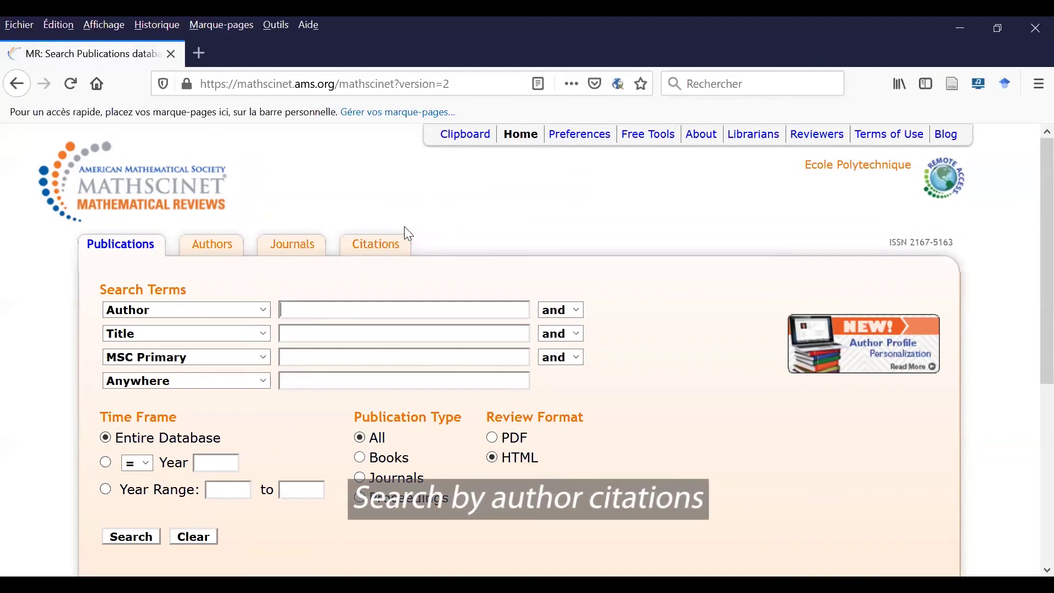
# Step: Search Citations for author 'Hilbert D' to list his 4,278 citations
pyautogui.click(375, 243)
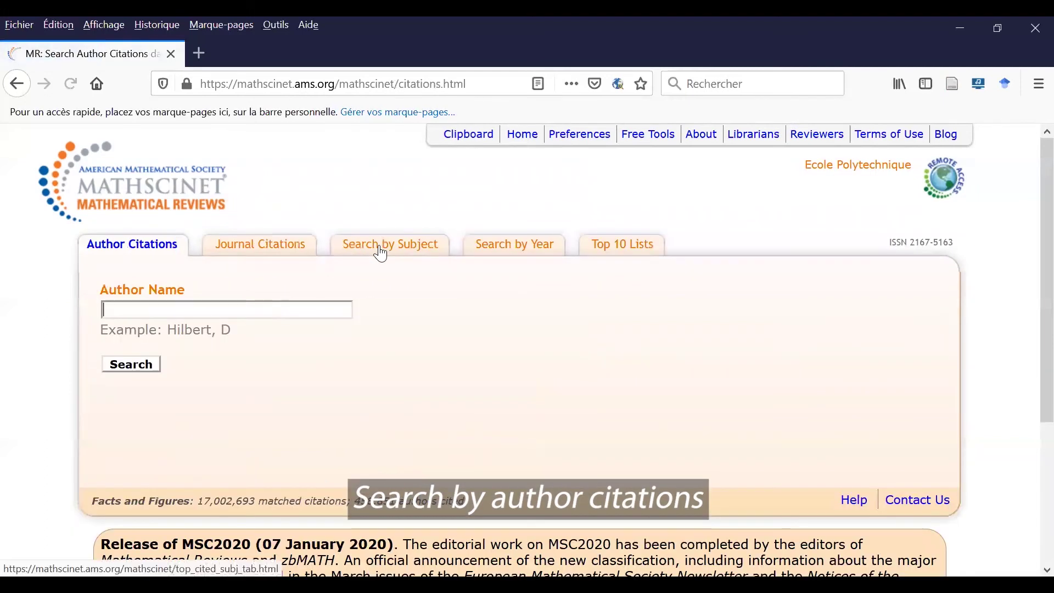
pyautogui.click(247, 309)
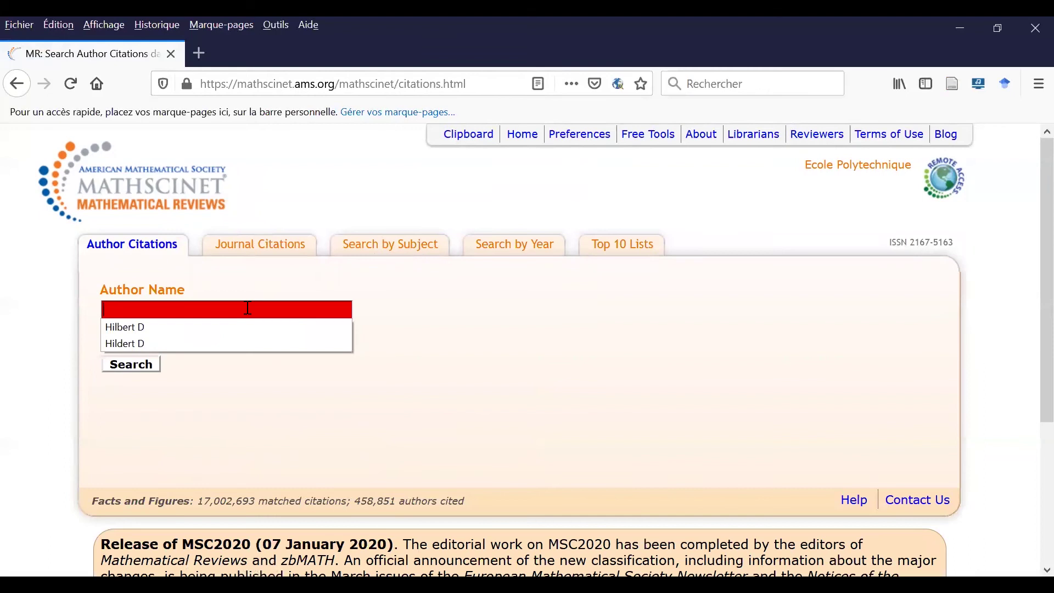
pyautogui.click(231, 326)
pyautogui.click(131, 365)
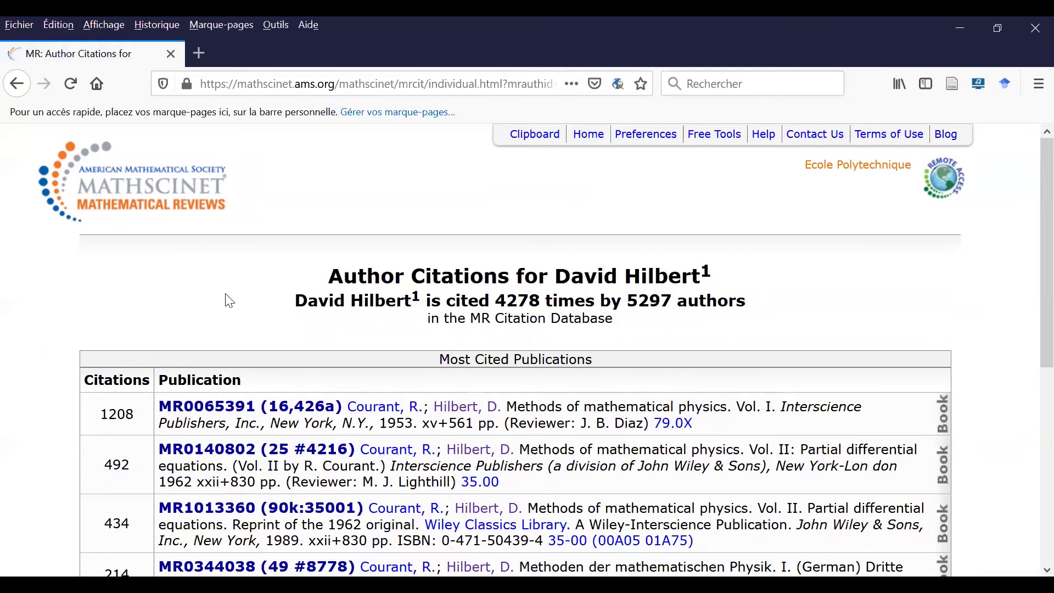
pyautogui.scroll(-1, 229, 299)
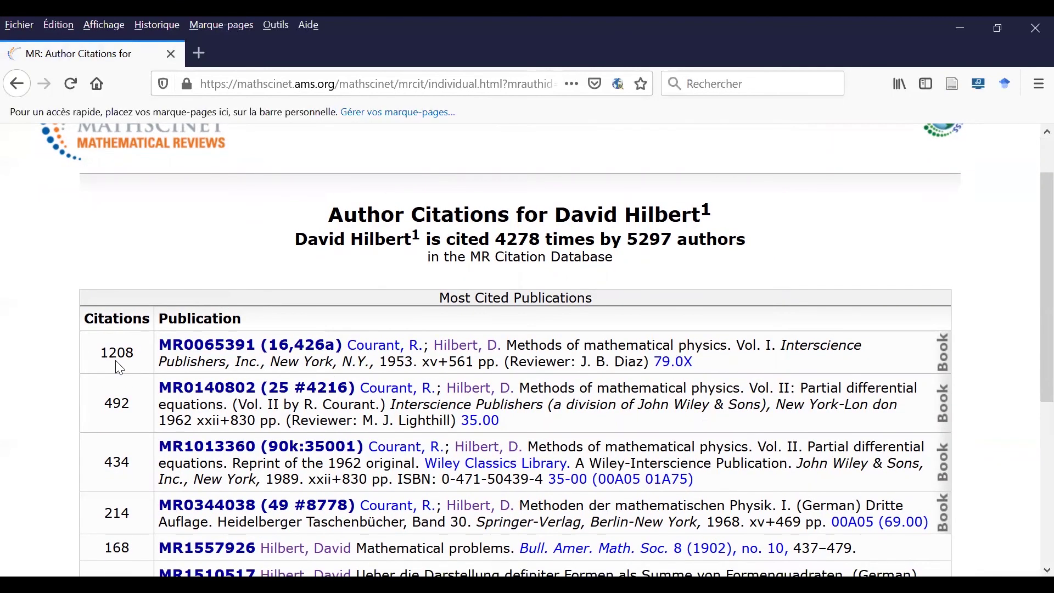
pyautogui.scroll(-1, 120, 367)
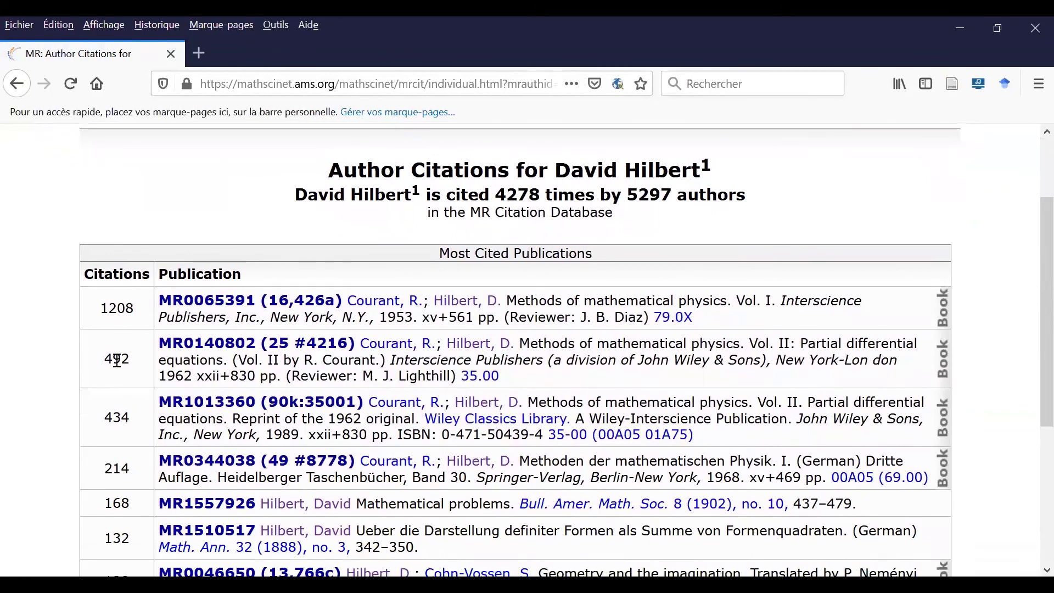